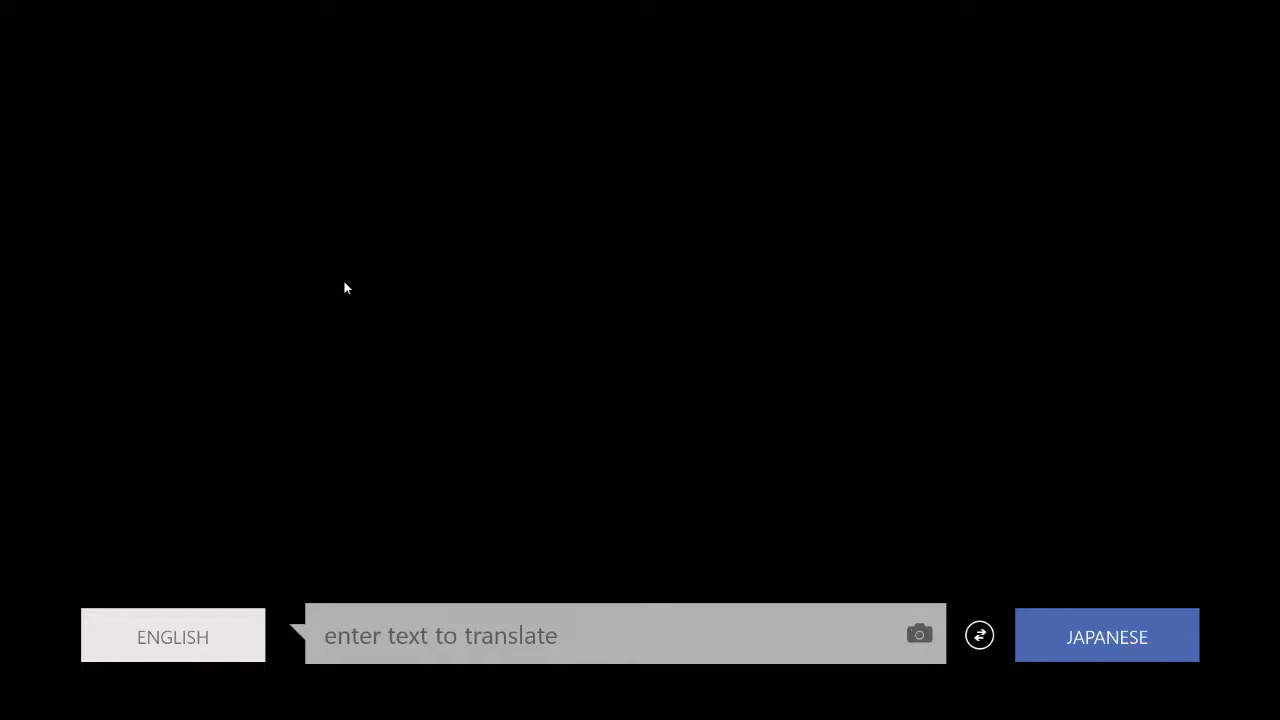
Step: Look through the available translation languages and keep English selected as the source language
{"action": "right_click", "coordinate": [344, 288]}
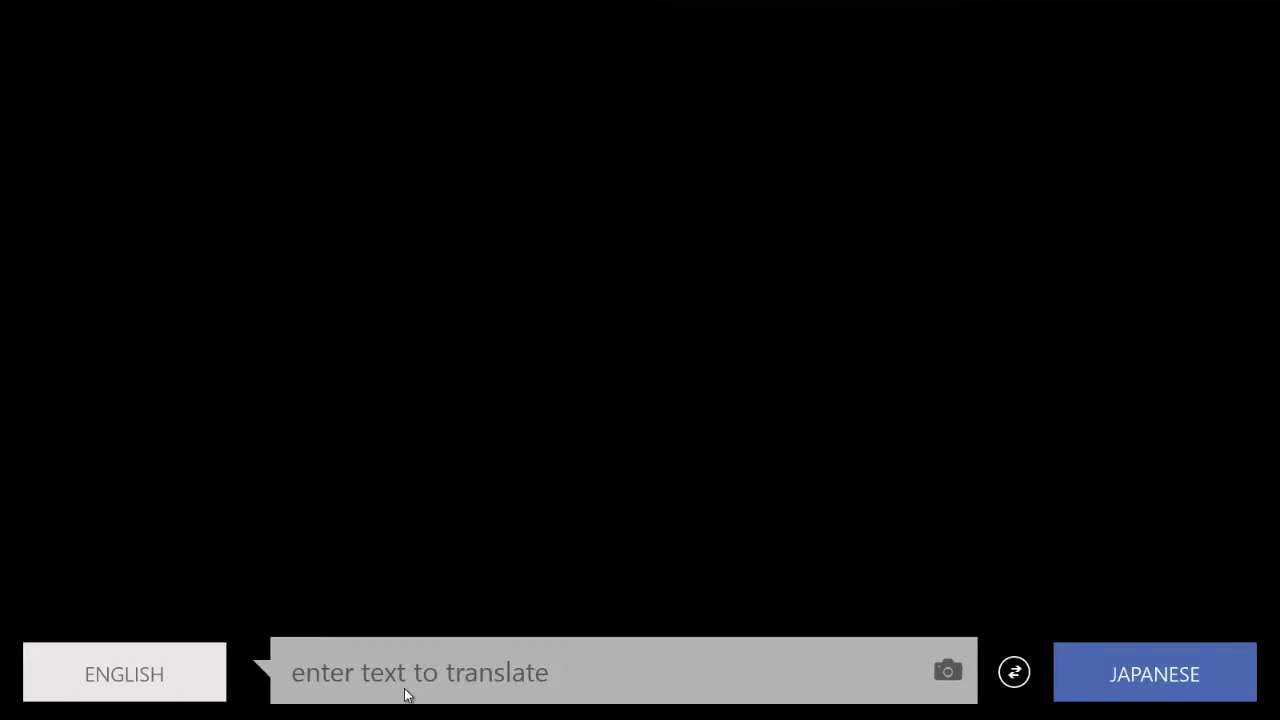
{"action": "right_click", "coordinate": [307, 335]}
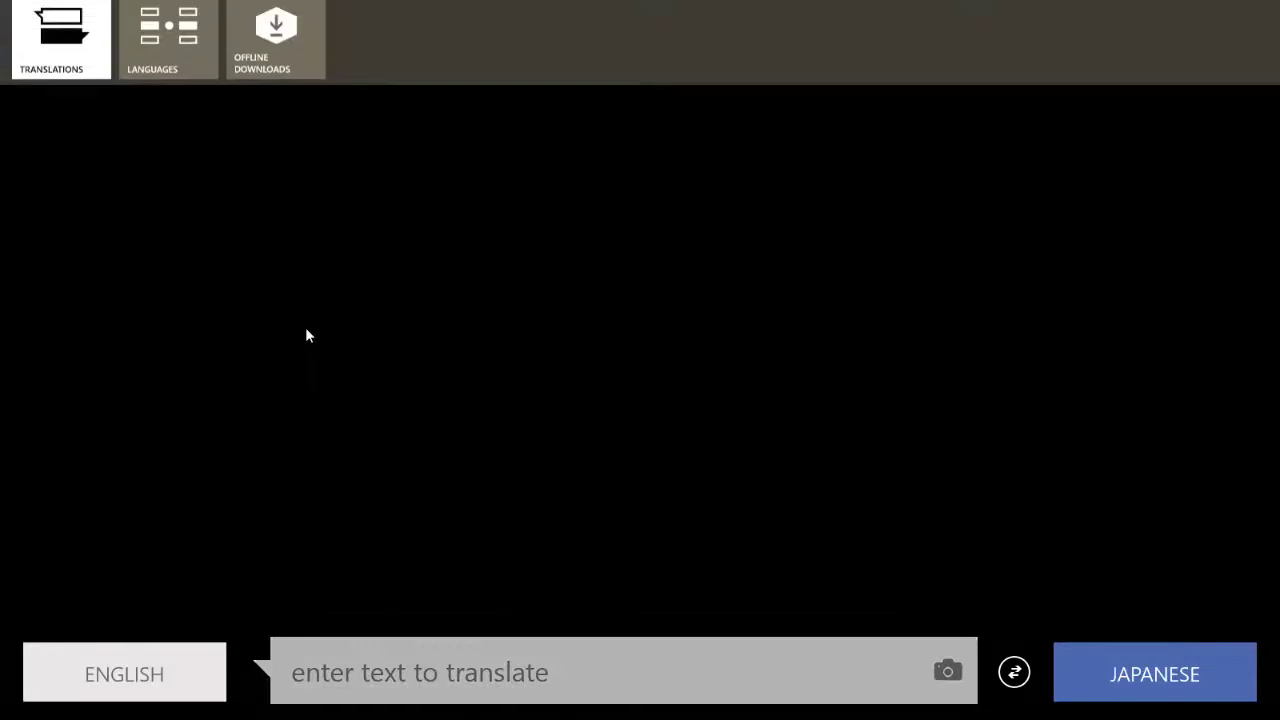
{"action": "left_click", "coordinate": [169, 78]}
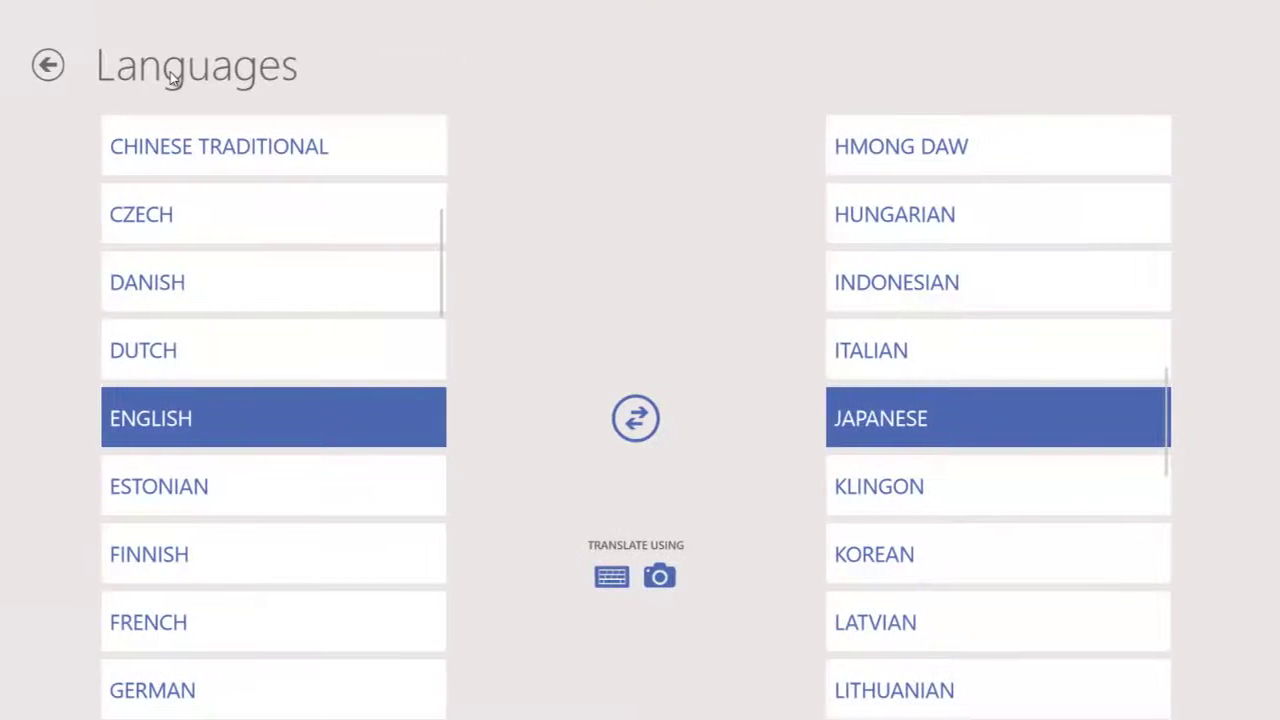
{"action": "mouse_move", "coordinate": [443, 231]}
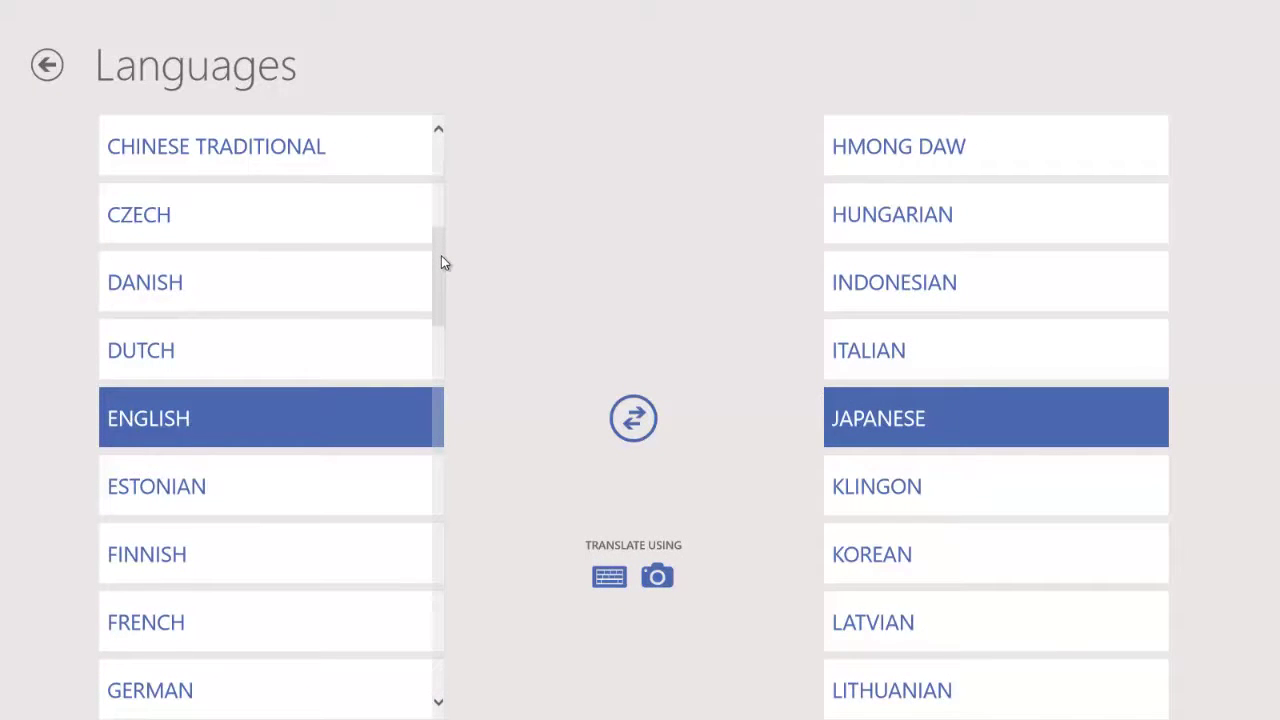
{"action": "mouse_move", "coordinate": [443, 262]}
{"action": "left_mouse_down"}
{"action": "mouse_move", "coordinate": [443, 163]}
{"action": "mouse_move", "coordinate": [441, 414]}
{"action": "mouse_move", "coordinate": [440, 248]}
{"action": "left_mouse_up"}
{"action": "key", "text": "Up"}
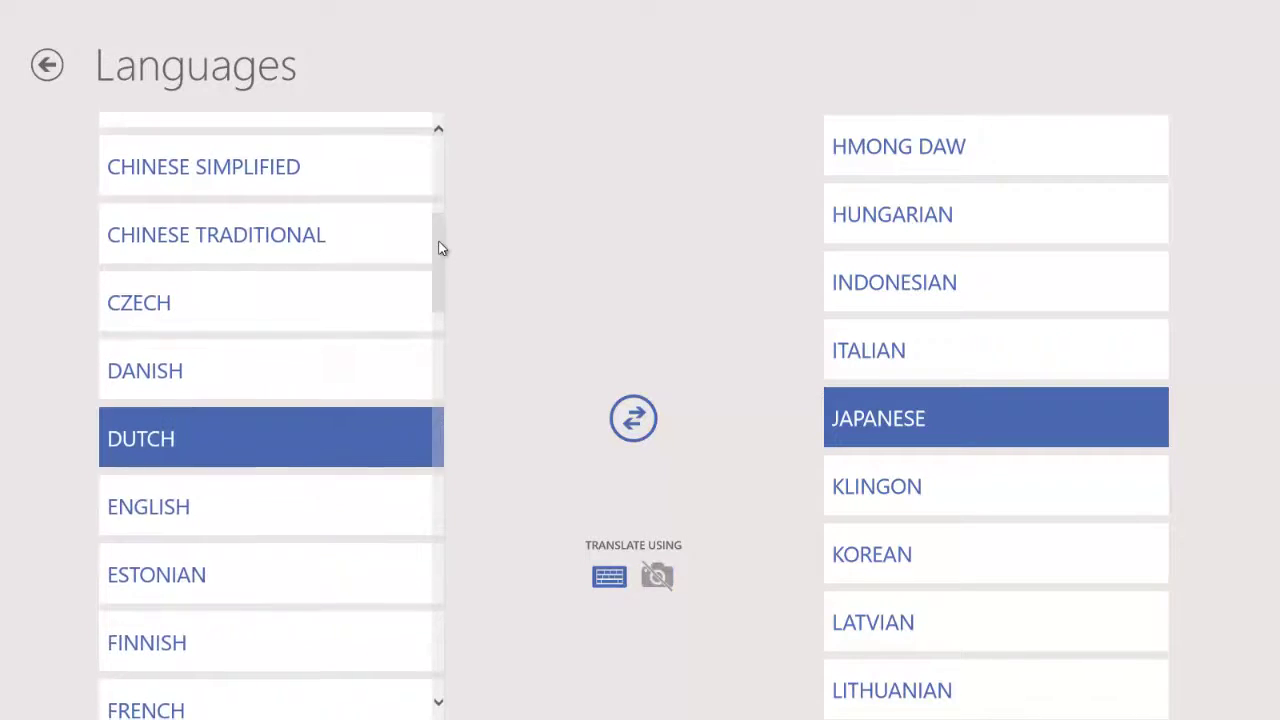
{"action": "left_click", "coordinate": [285, 500]}
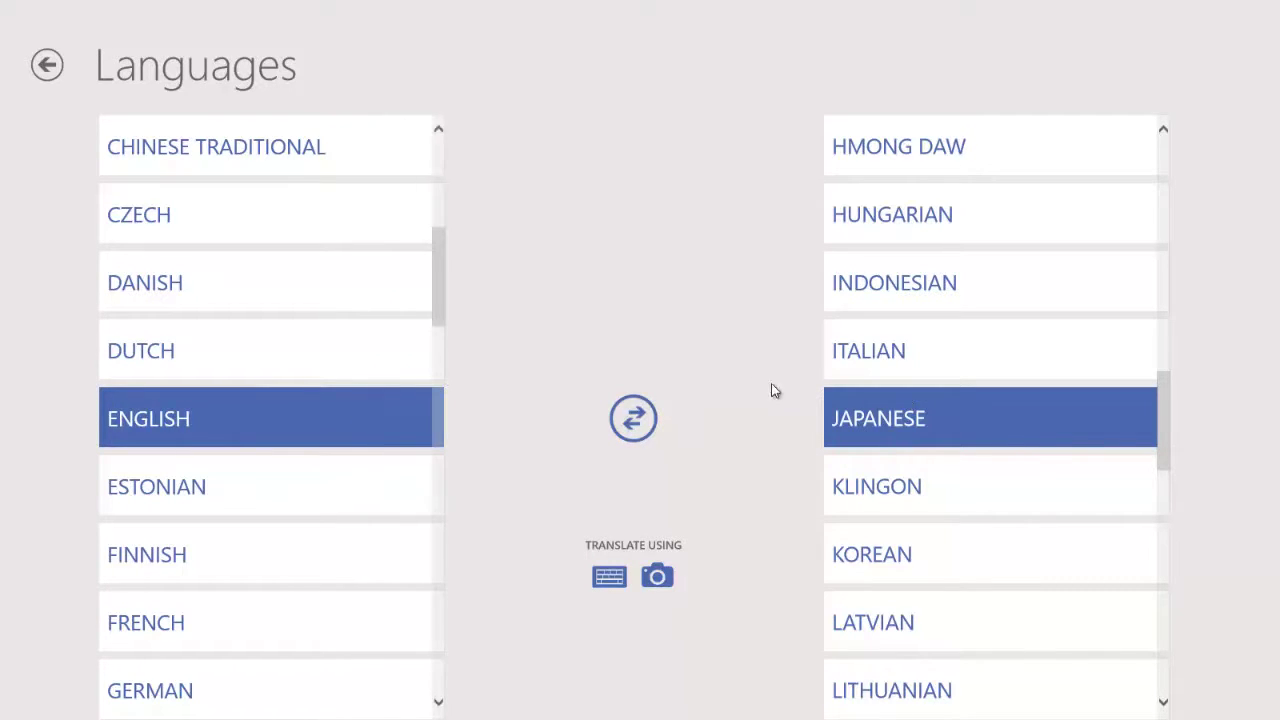
Step: View the language pairs offered as offline downloads and return to the translations
{"action": "right_click", "coordinate": [60, 66]}
{"action": "left_click", "coordinate": [294, 74]}
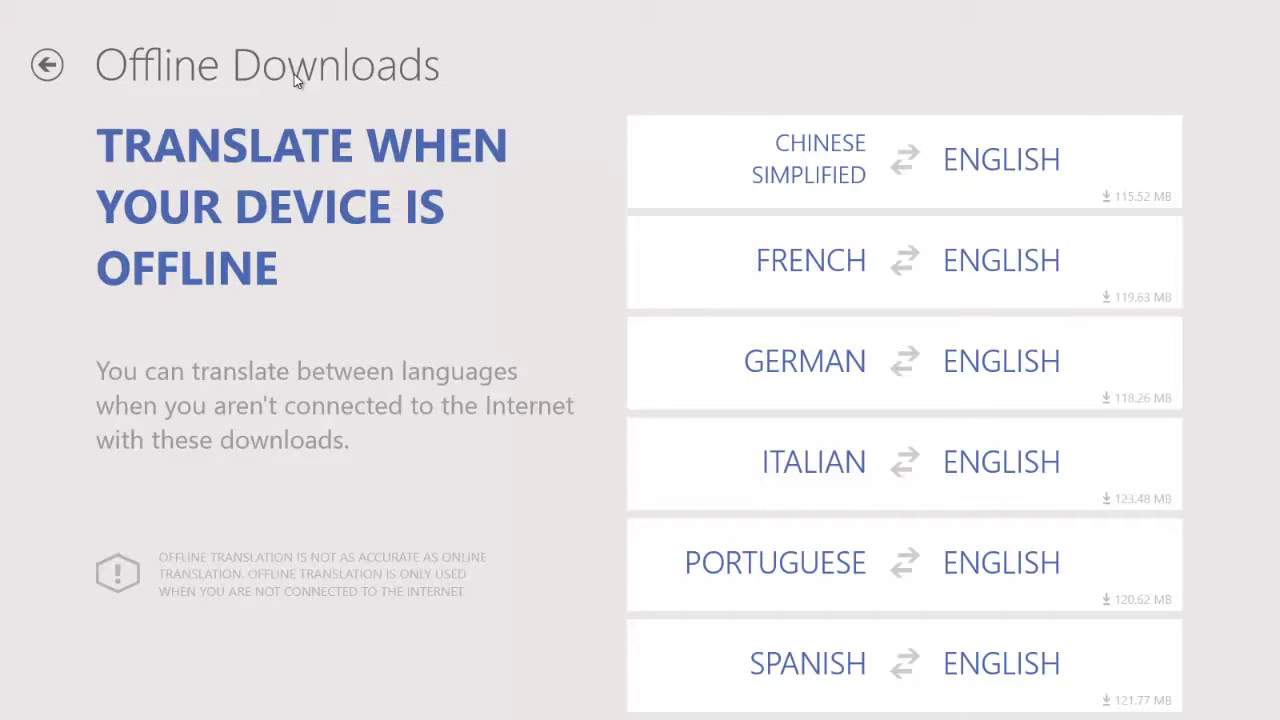
{"action": "left_click", "coordinate": [57, 67]}
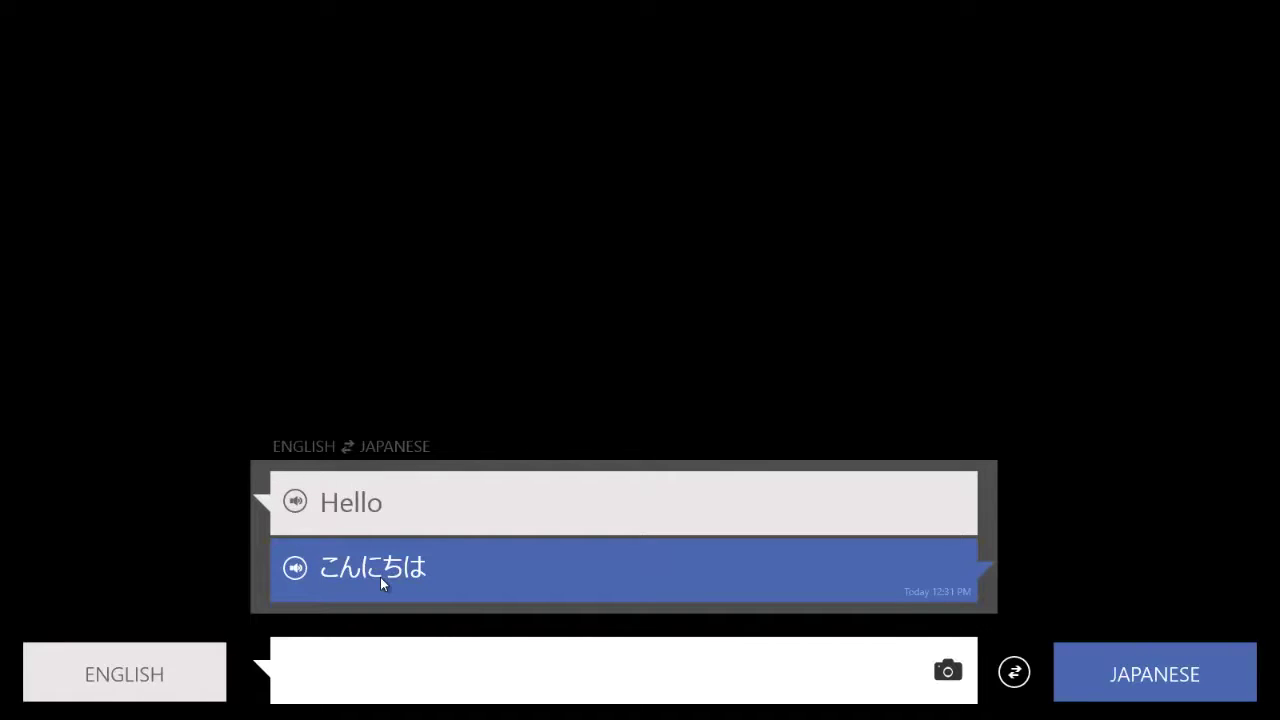
Step: Play the spoken audio of "Hello" and of its Japanese translation
{"action": "left_click", "coordinate": [295, 503]}
{"action": "left_click", "coordinate": [295, 503]}
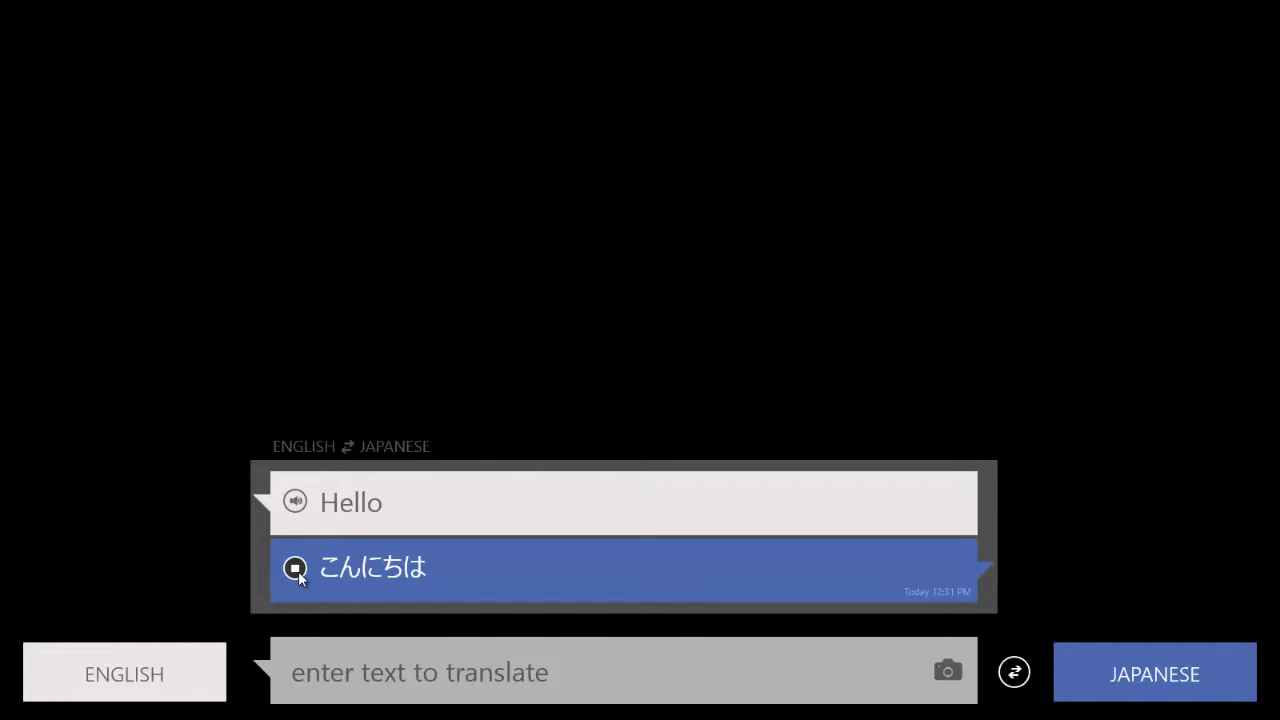
Step: Translate "Stop it." from English into Japanese and play the audio of the translation
{"action": "left_click", "coordinate": [368, 666]}
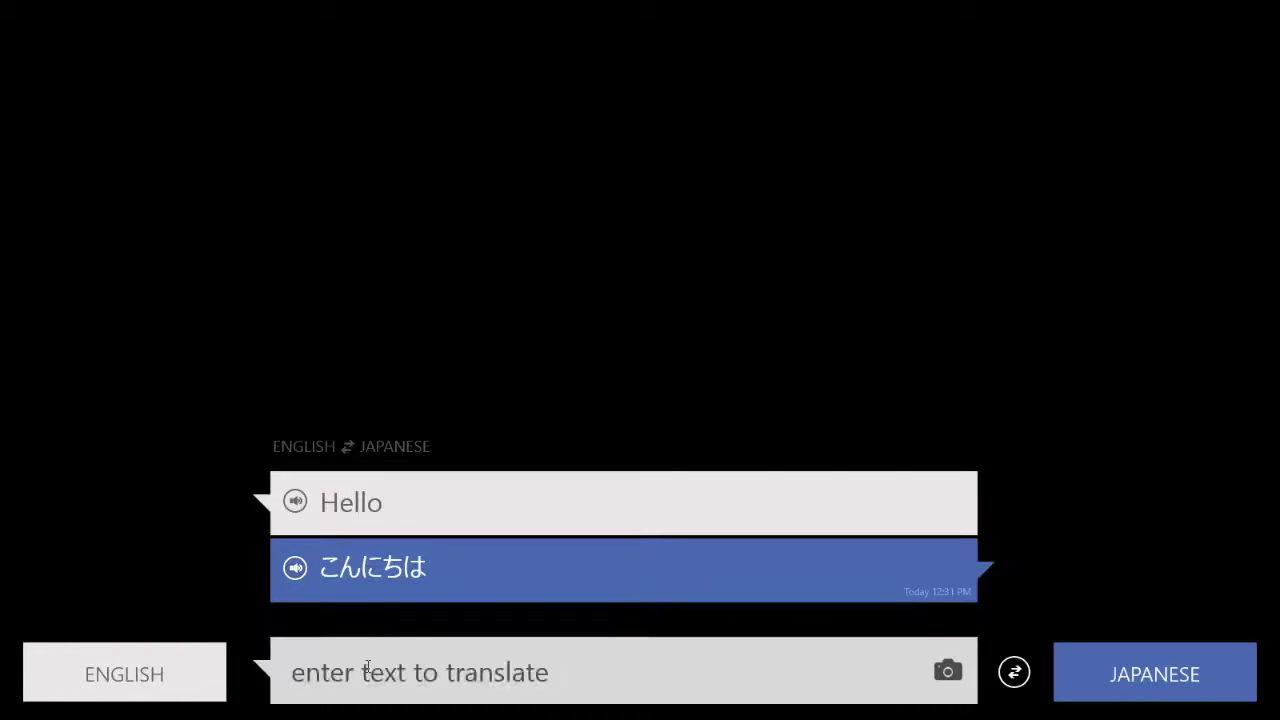
{"action": "type", "text": "S"}
{"action": "key", "text": "BackSpace"}
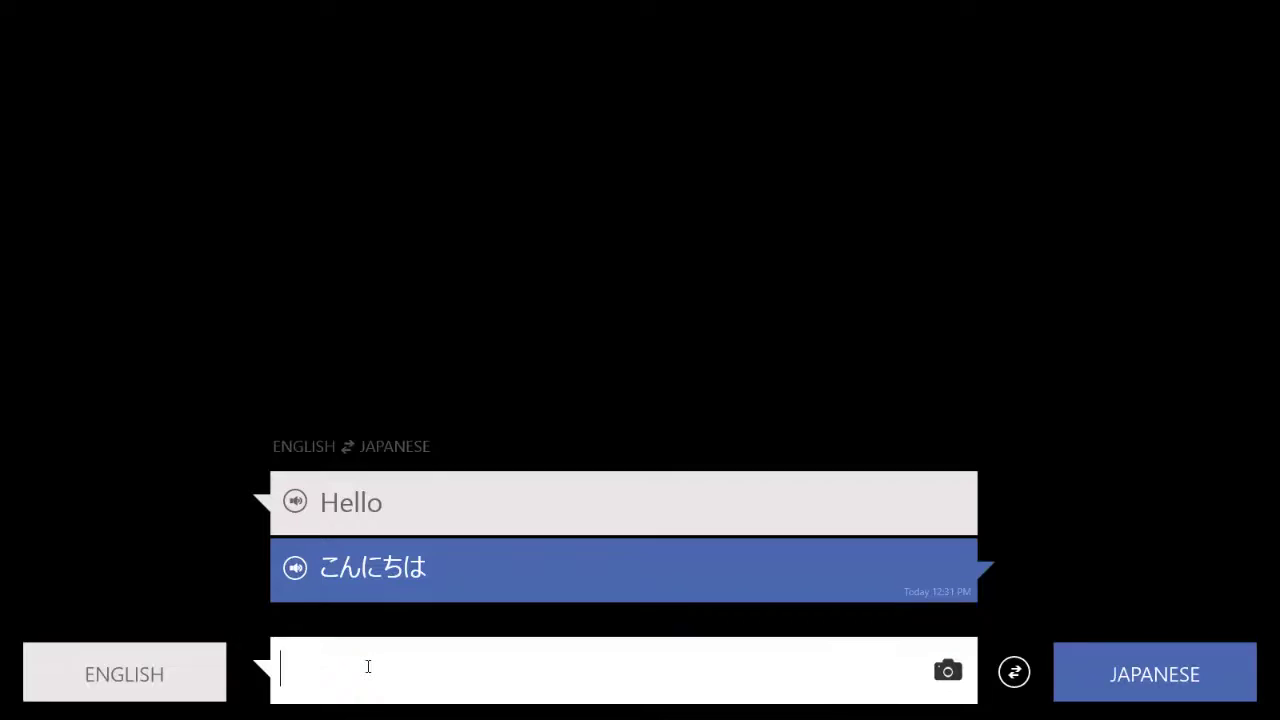
{"action": "type", "text": "Stop it."}
{"action": "key", "text": "Return"}
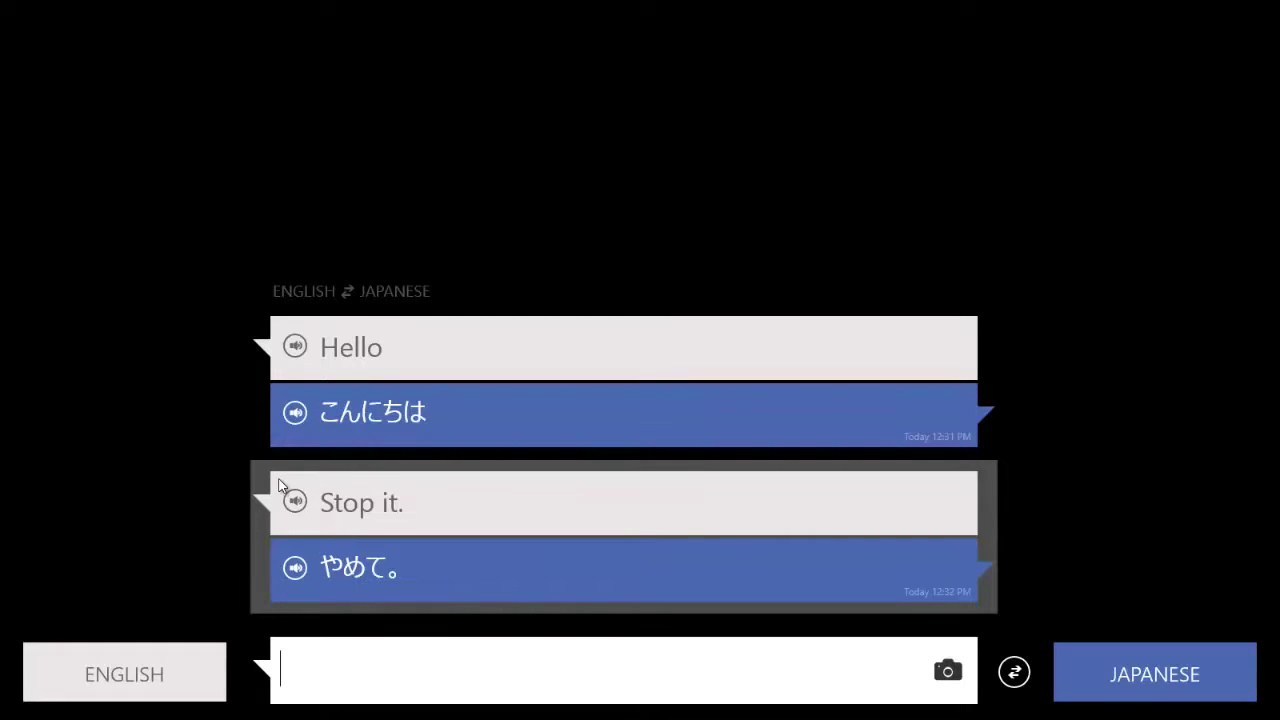
{"action": "left_click", "coordinate": [295, 569]}
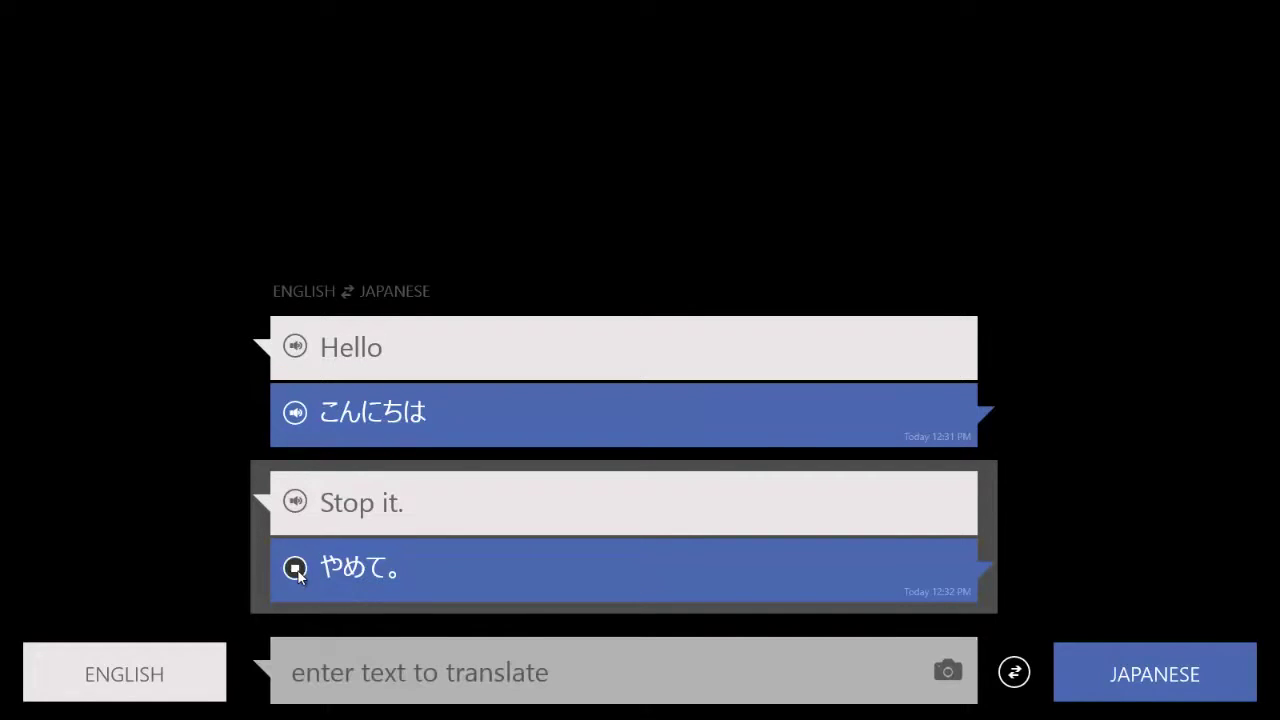
Step: Translate "Japan" into Japanese and play the audio of both the translation and the English word
{"action": "left_click", "coordinate": [345, 665]}
{"action": "type", "text": "Japan"}
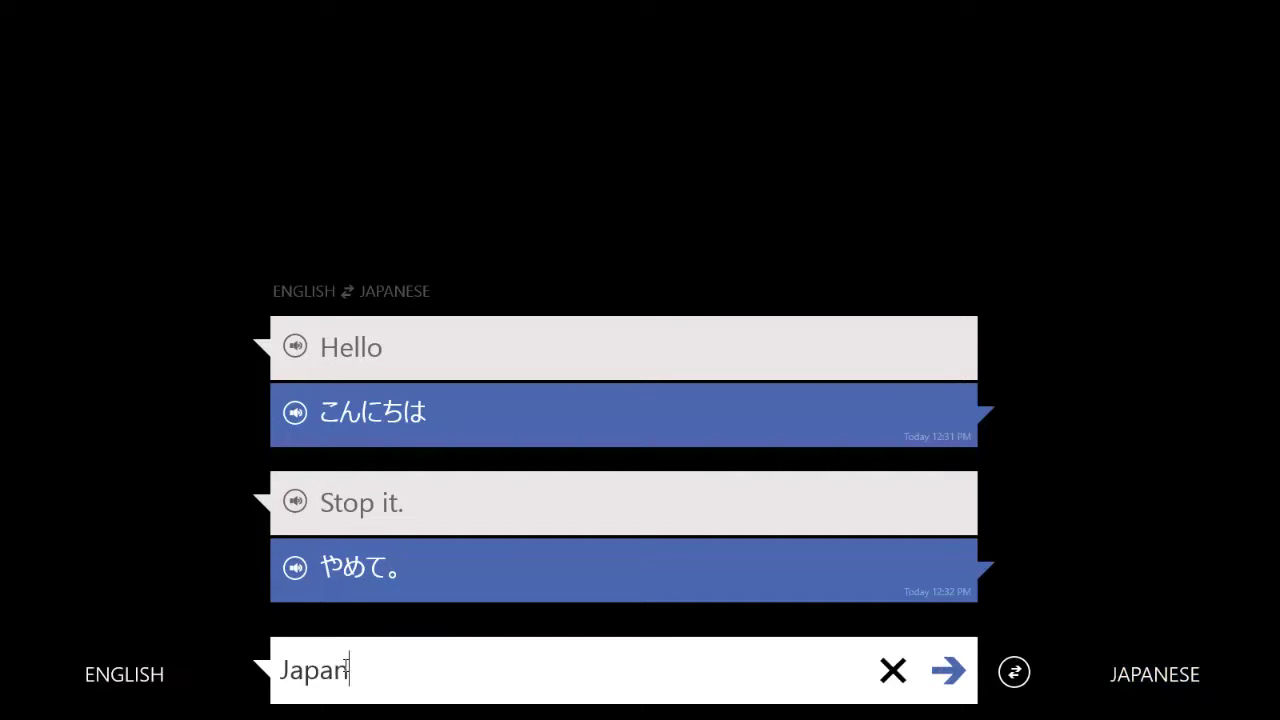
{"action": "key", "text": "Return"}
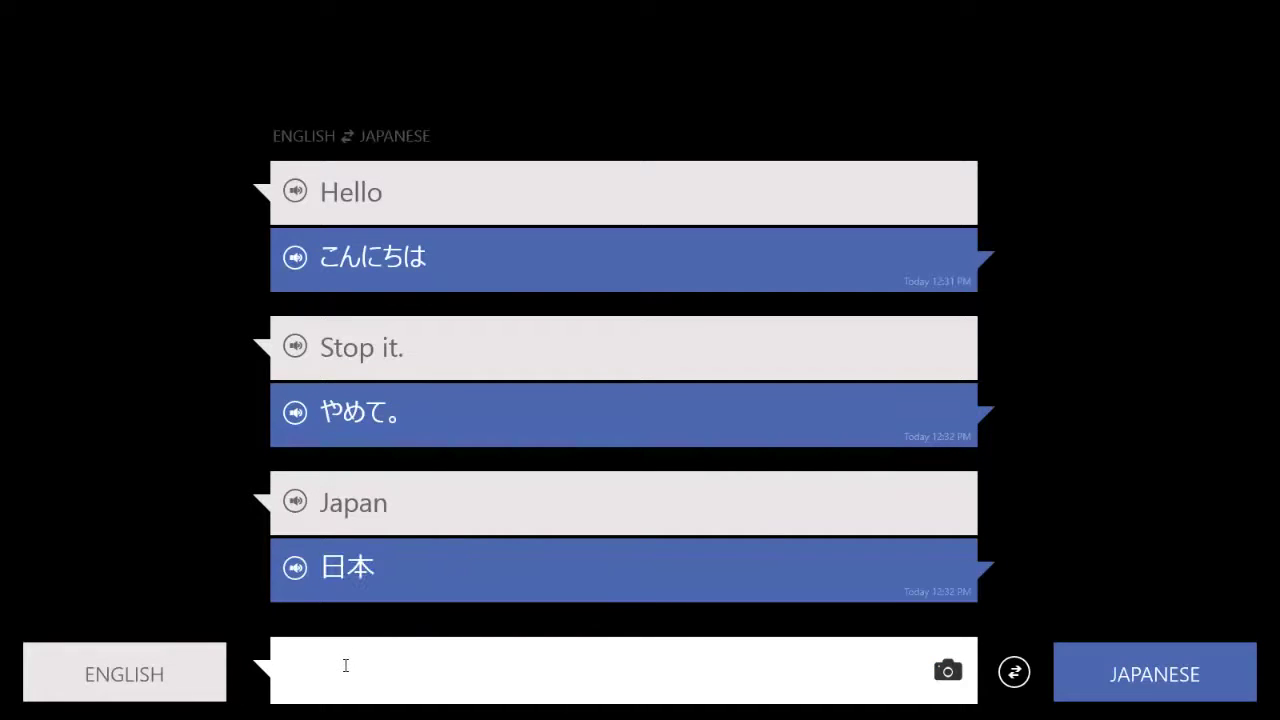
{"action": "left_click", "coordinate": [296, 569]}
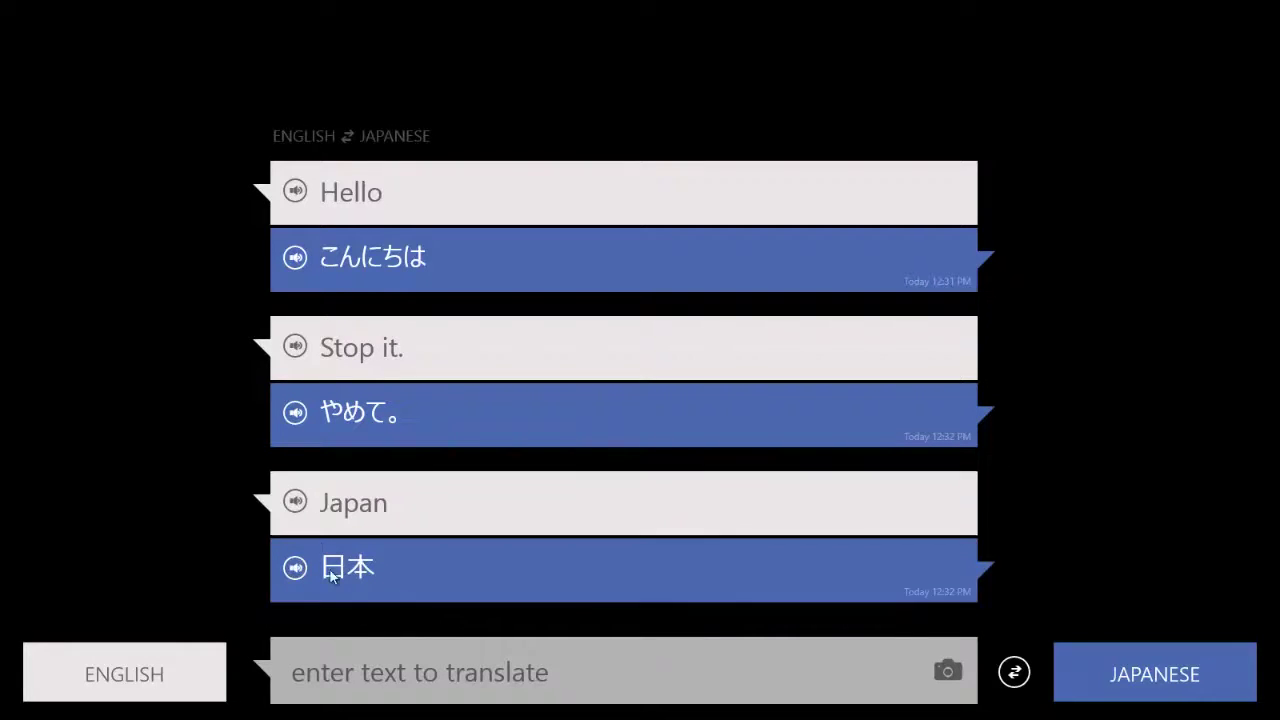
{"action": "left_click", "coordinate": [296, 502]}
Step: Capture a camera translation of the printed English page into Japanese and play its audio
{"action": "left_click", "coordinate": [408, 697]}
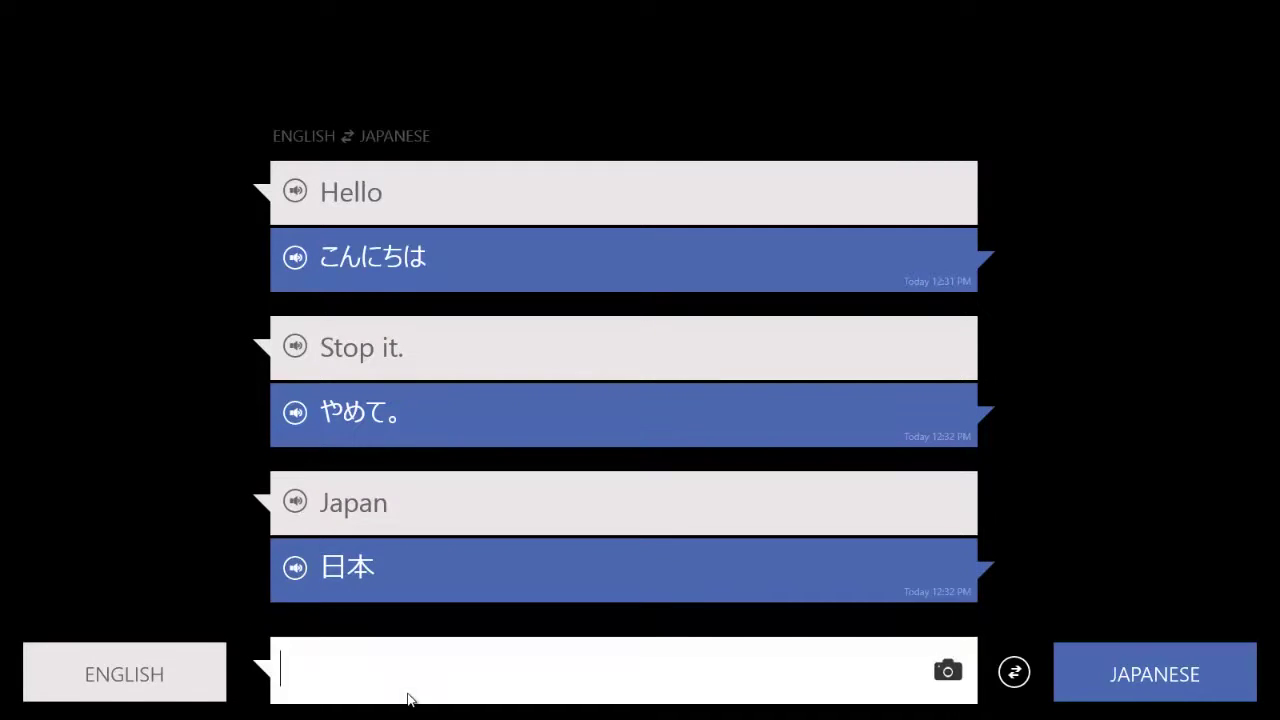
{"action": "left_click", "coordinate": [948, 673]}
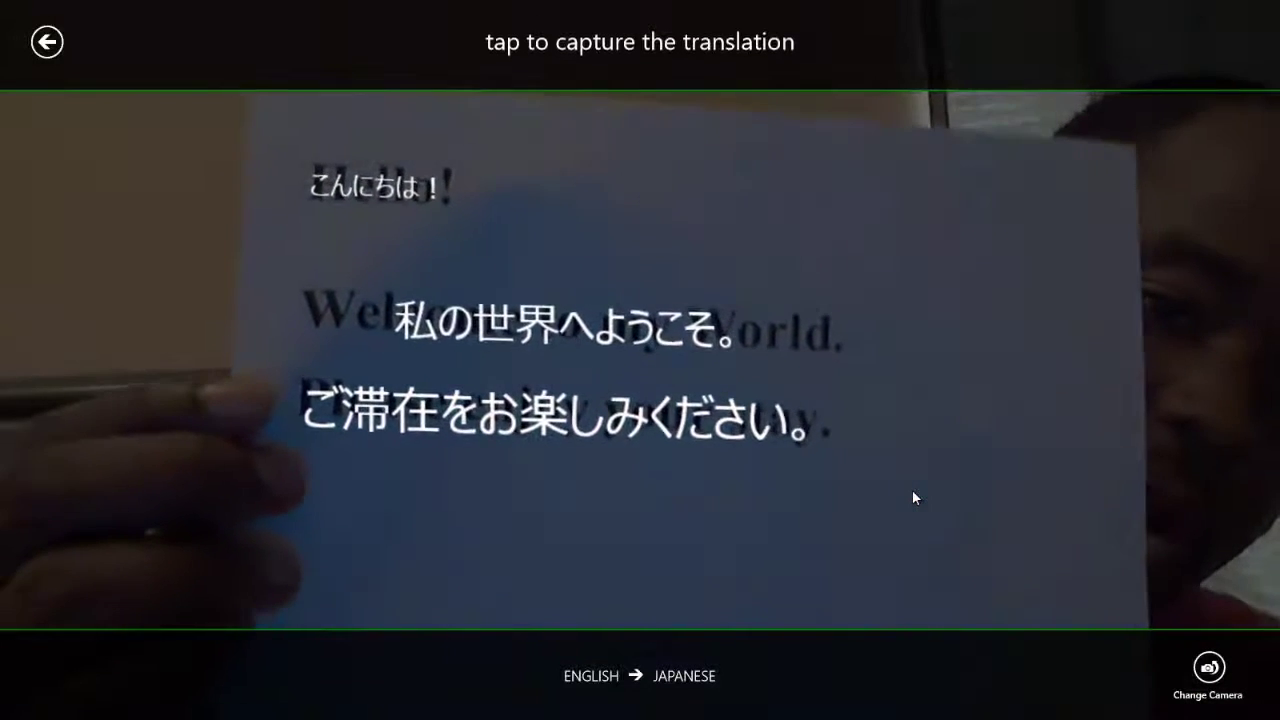
{"action": "left_click", "coordinate": [674, 402]}
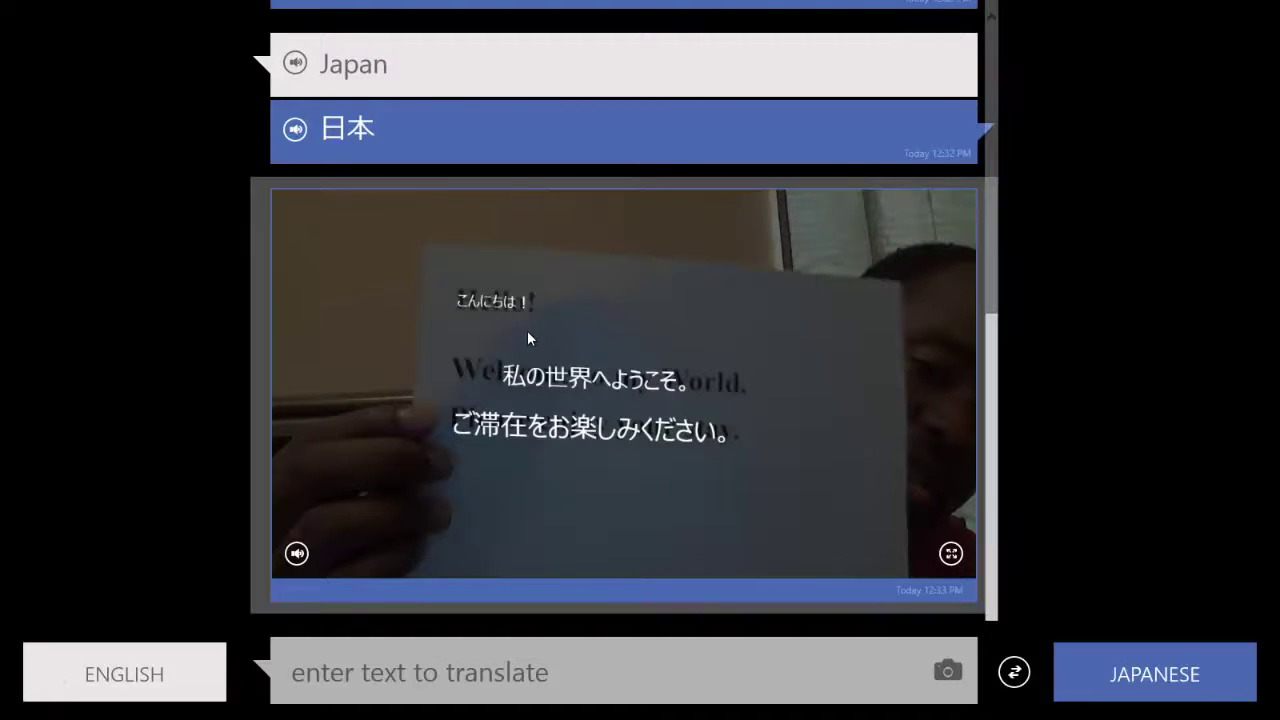
{"action": "left_click", "coordinate": [297, 555]}
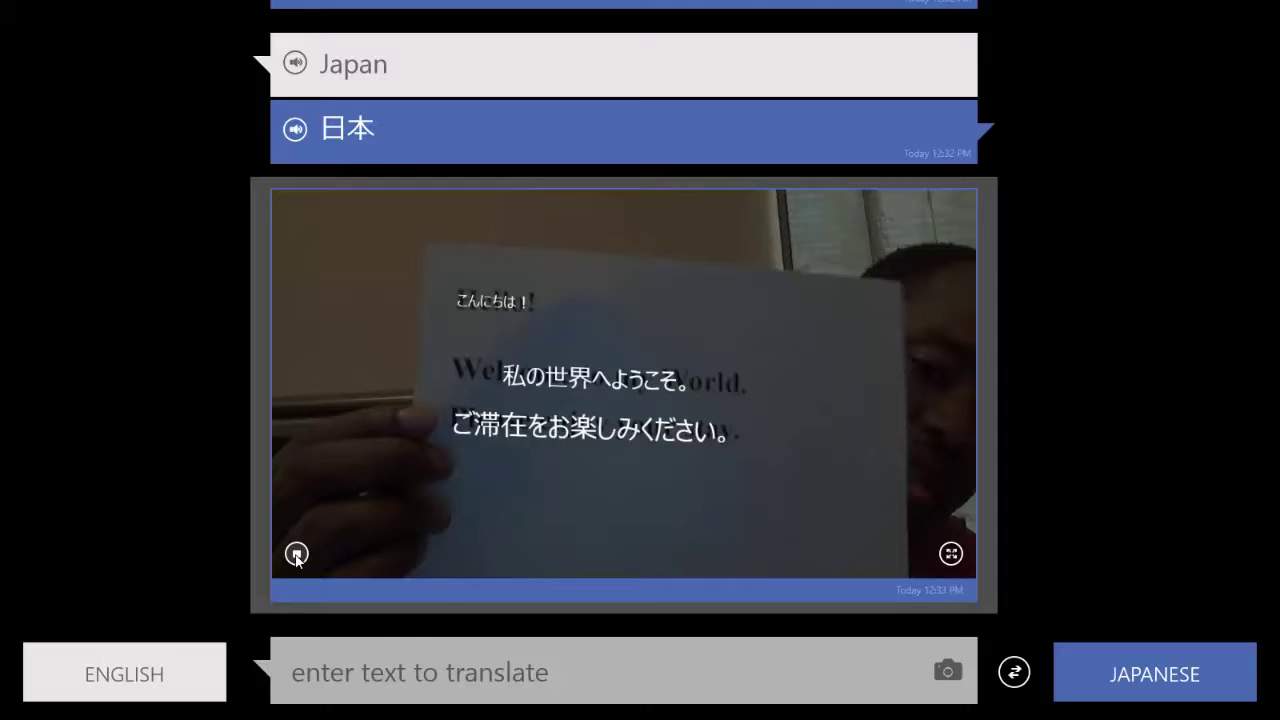
Step: Translate the sentence "Welcome to my world" from English into Japanese as typed text
{"action": "left_click", "coordinate": [408, 693]}
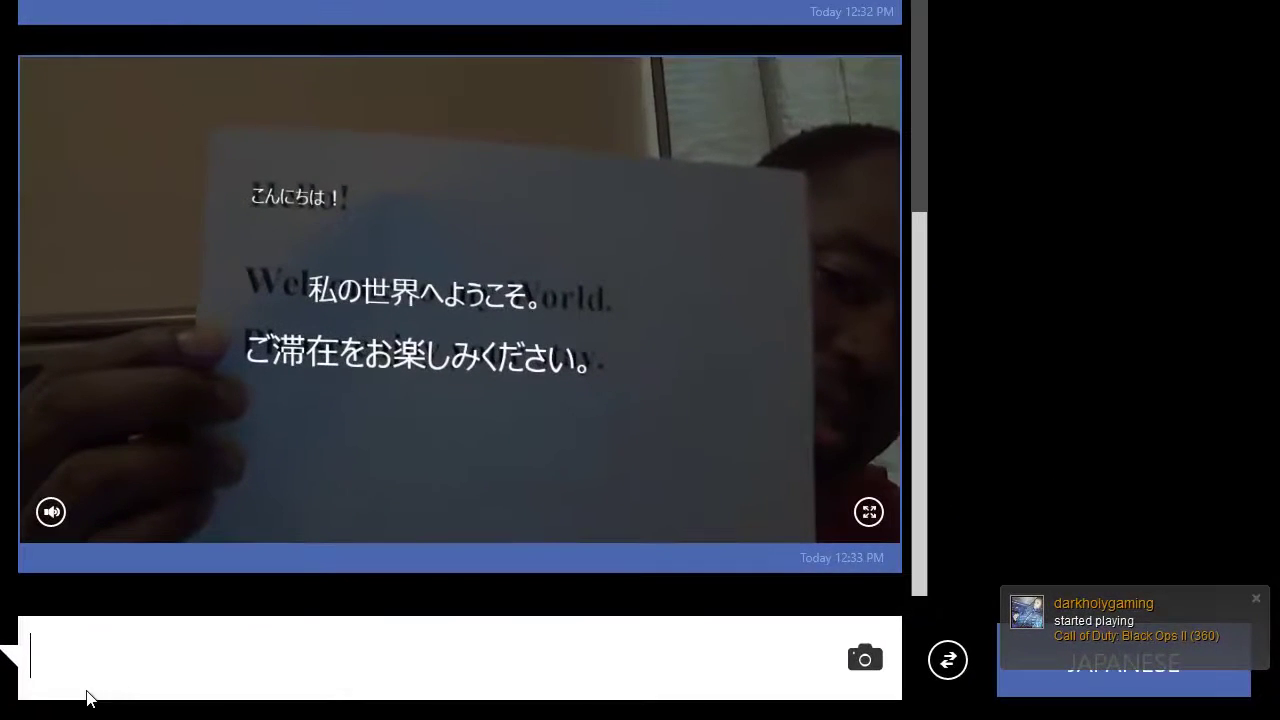
{"action": "left_click", "coordinate": [74, 664]}
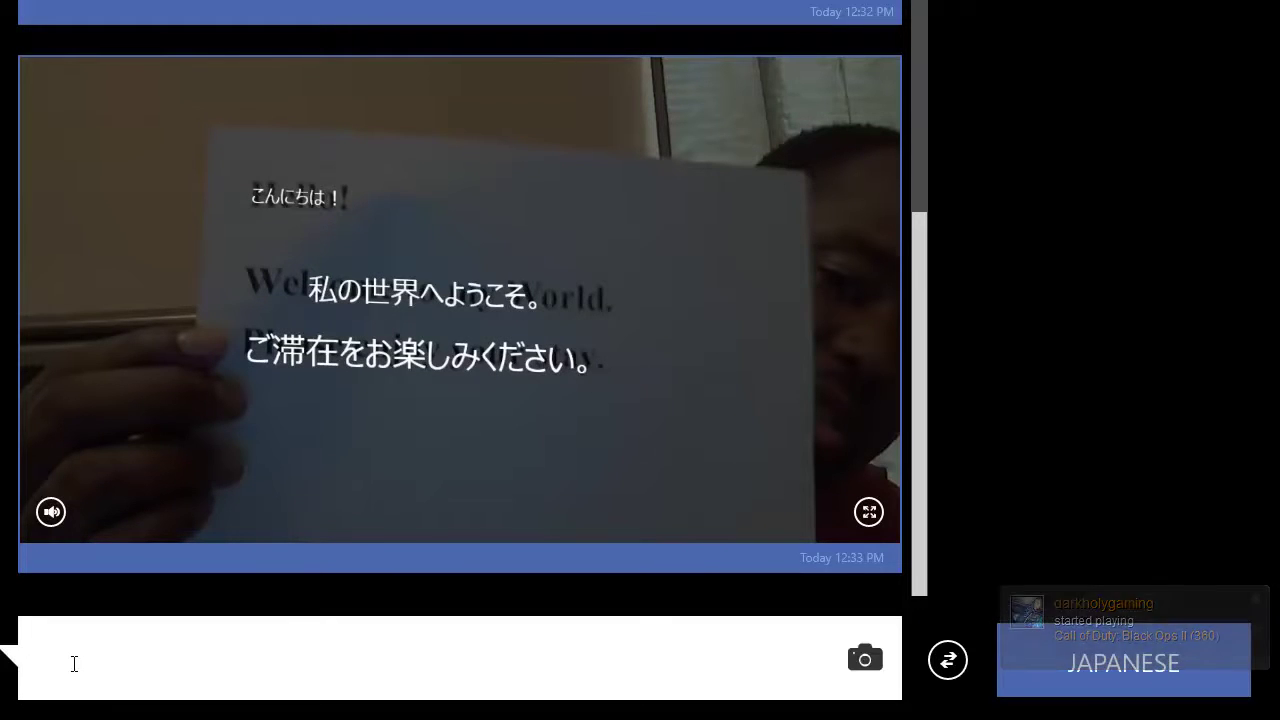
{"action": "type", "text": "Welcome to my"}
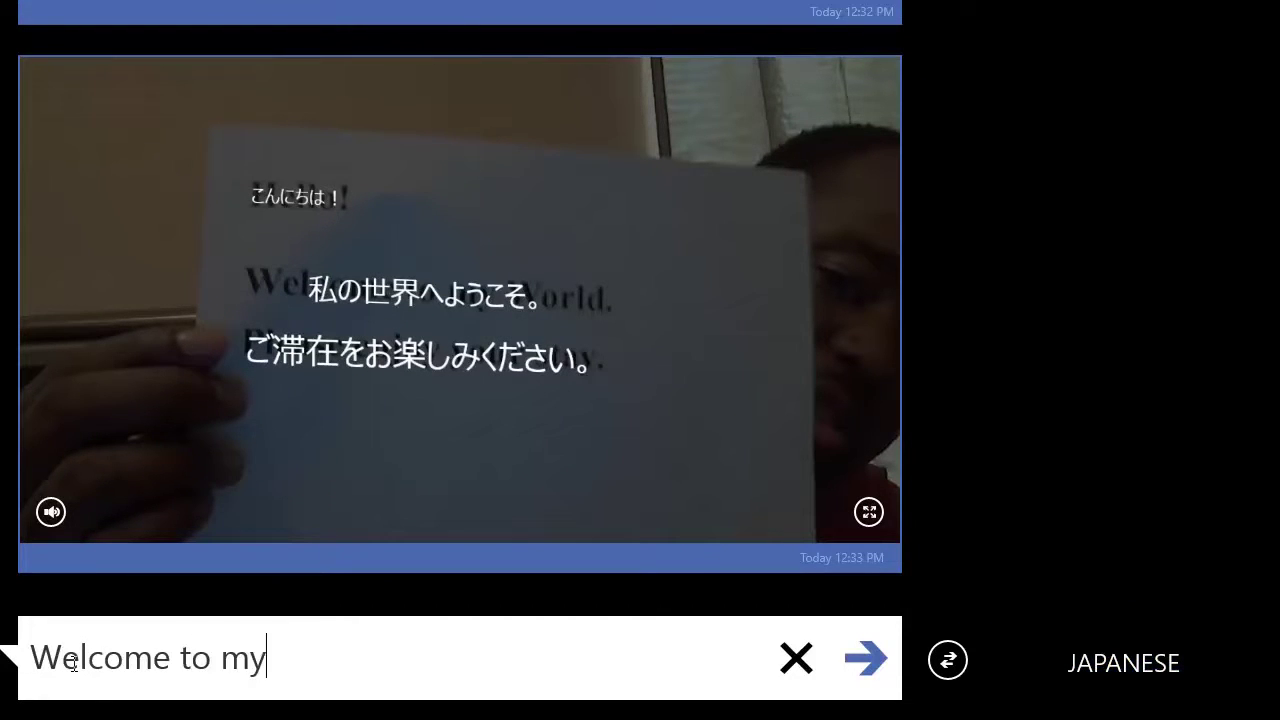
{"action": "type", "text": " world"}
{"action": "key", "text": "Return"}
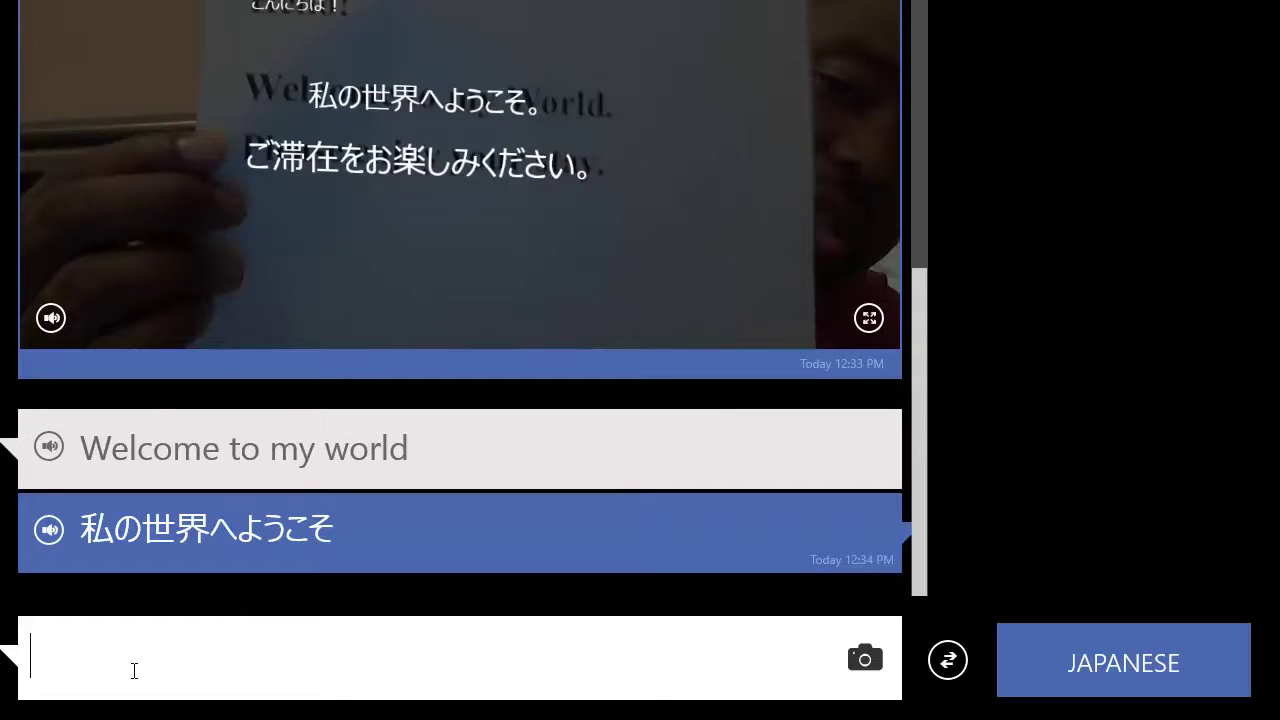
Step: Translate the sentence "Please enjoy your stay." from English into Japanese
{"action": "type", "text": "Please en"}
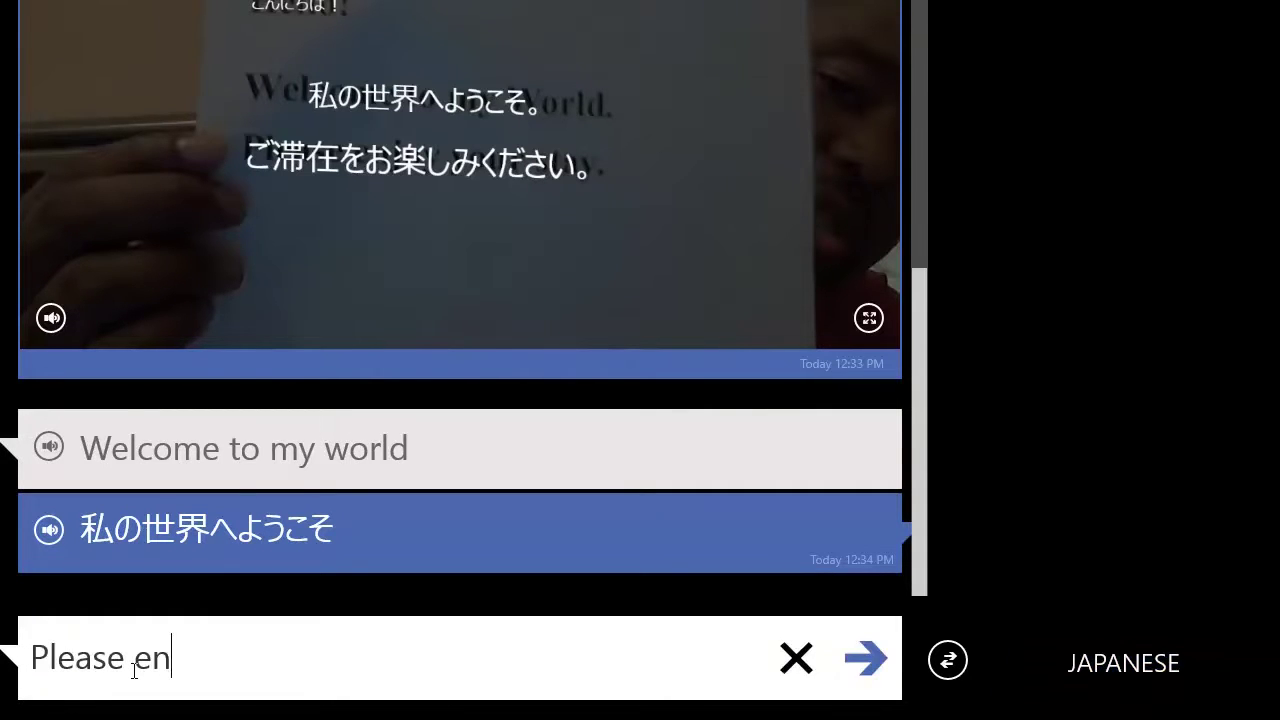
{"action": "type", "text": "joy your st"}
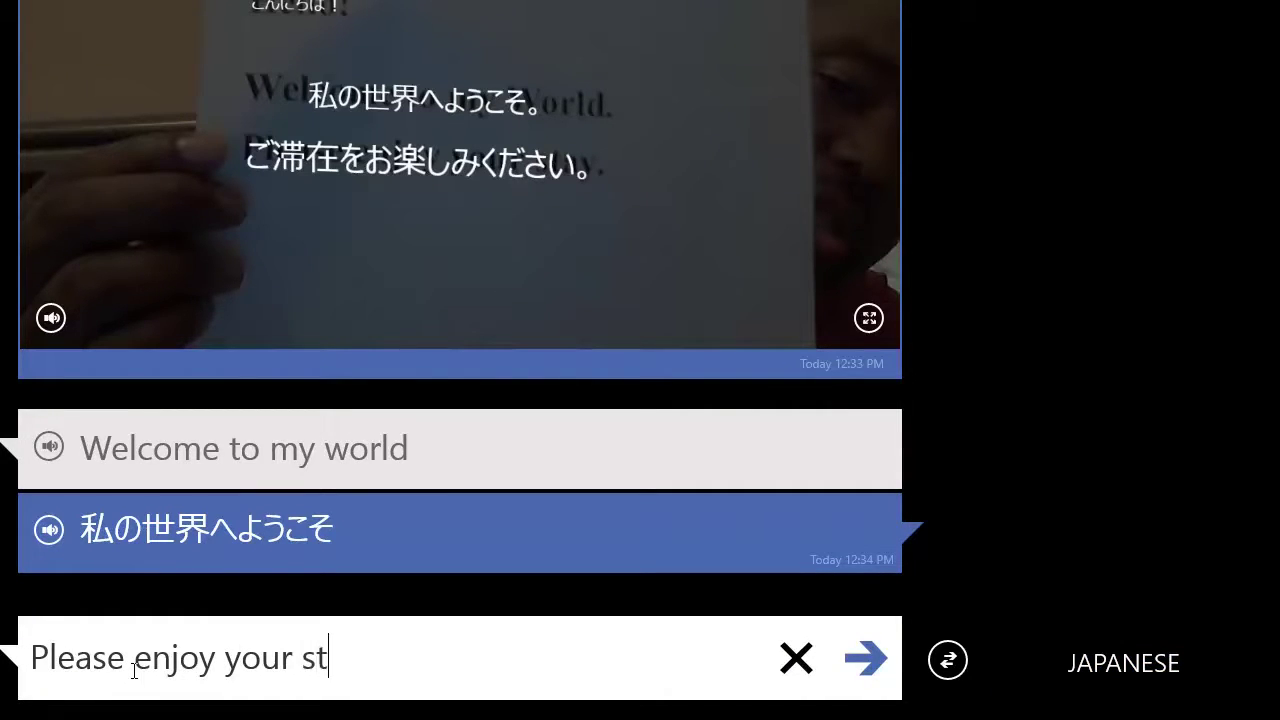
{"action": "type", "text": "ay."}
{"action": "key", "text": "Return"}
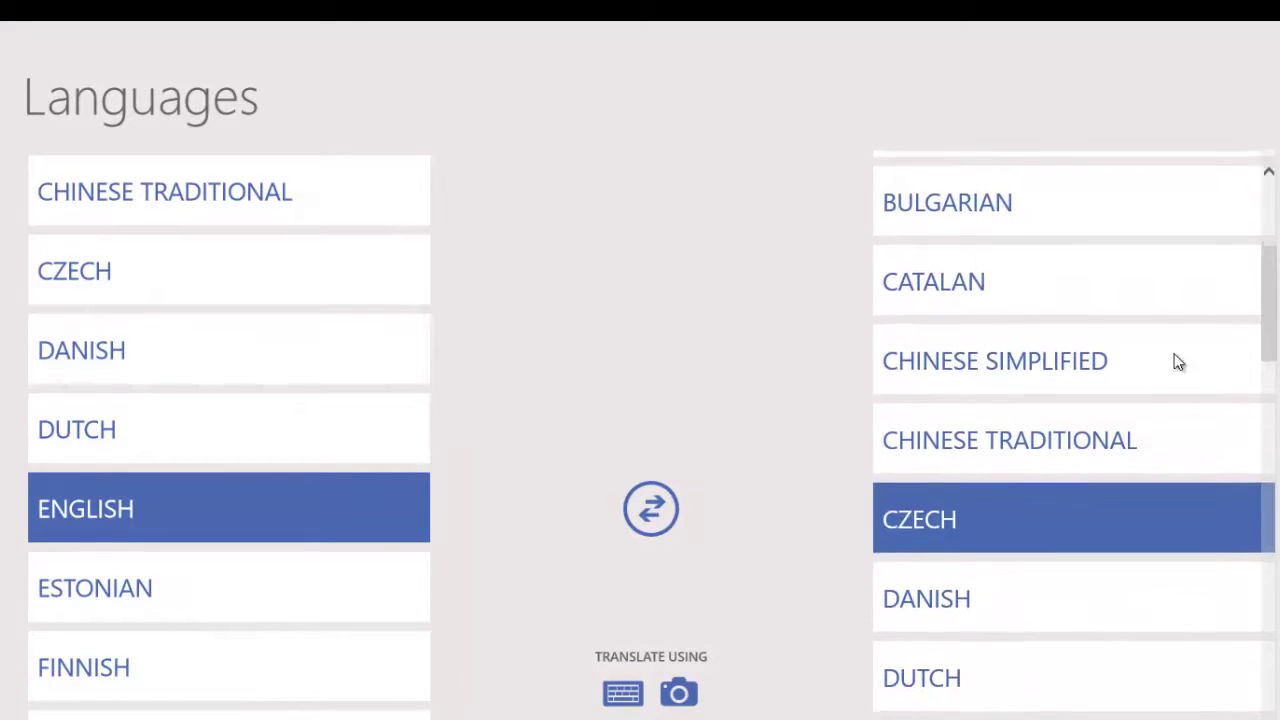
Step: Translate "Hello." from English into Chinese Simplified and play the audio of the translation
{"action": "left_click", "coordinate": [1166, 365]}
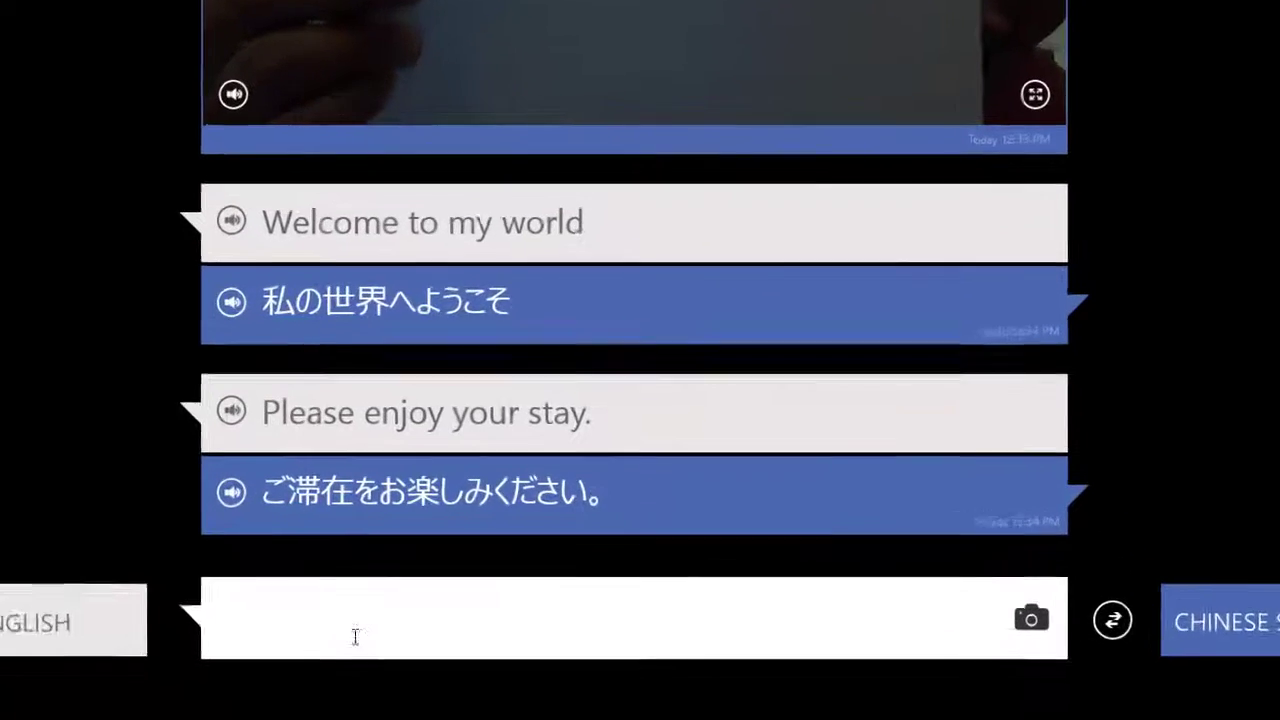
{"action": "type", "text": "Hello."}
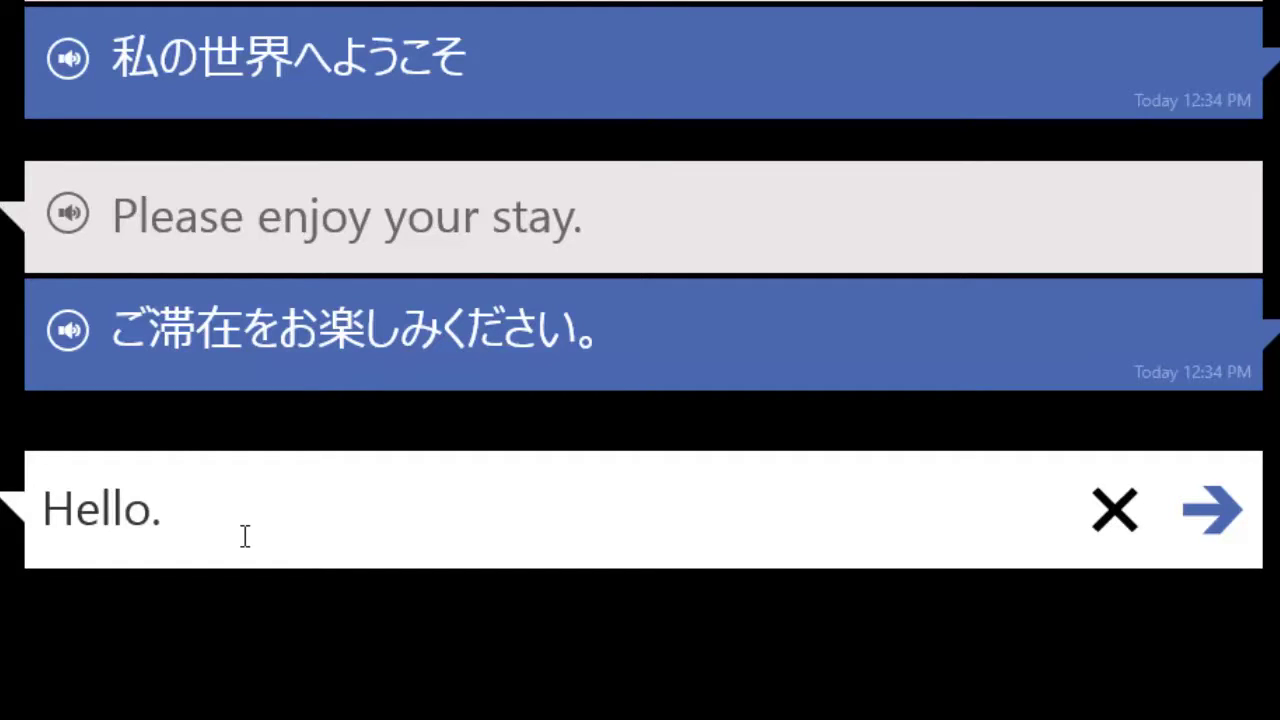
{"action": "key", "text": "Return"}
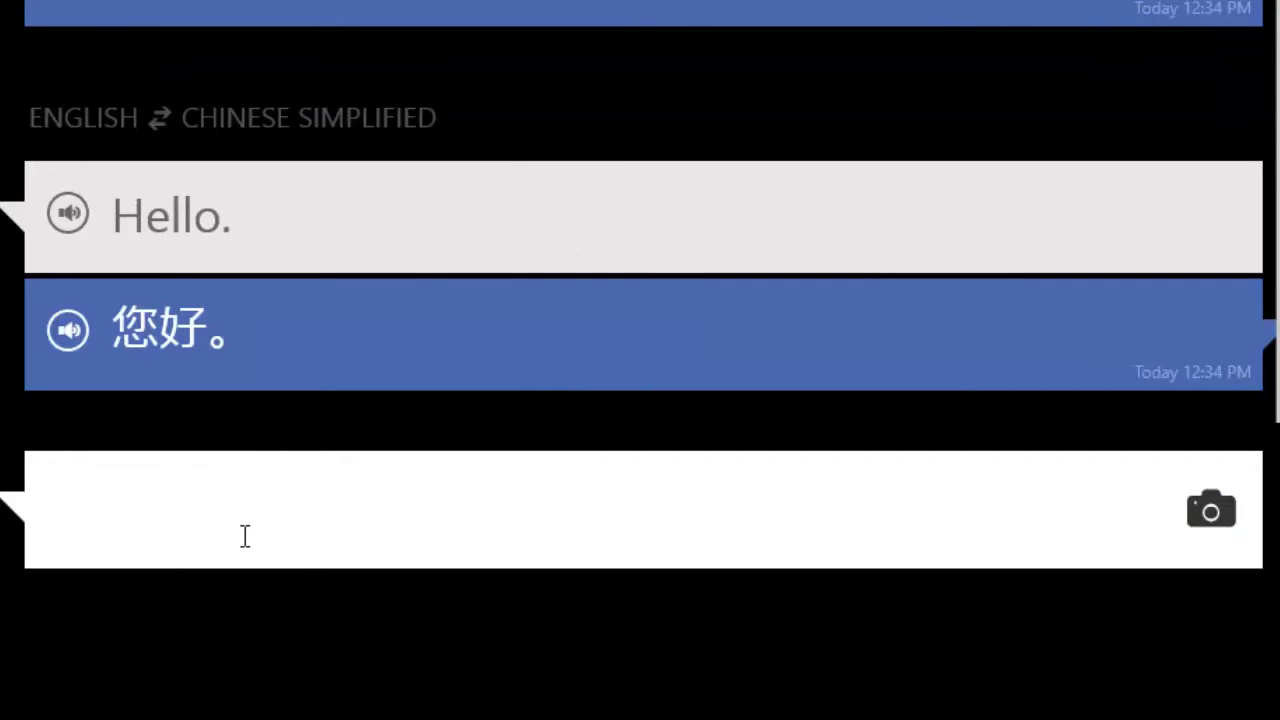
{"action": "left_click", "coordinate": [70, 330]}
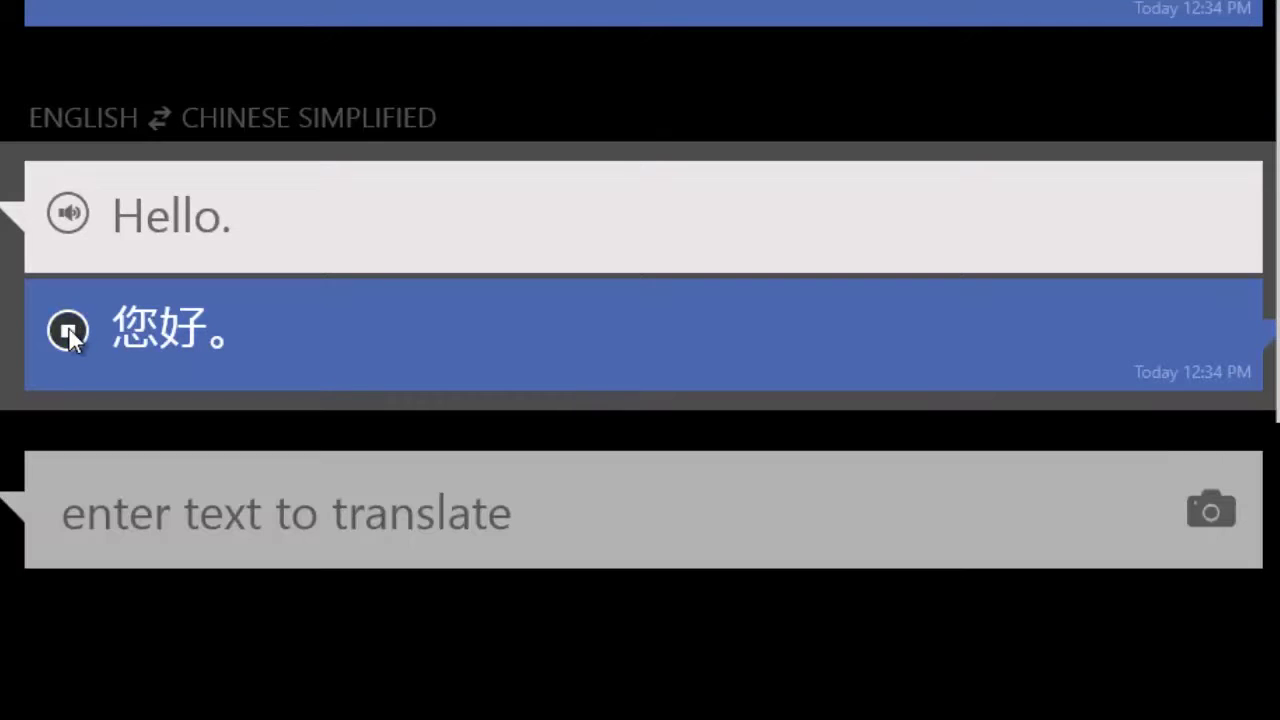